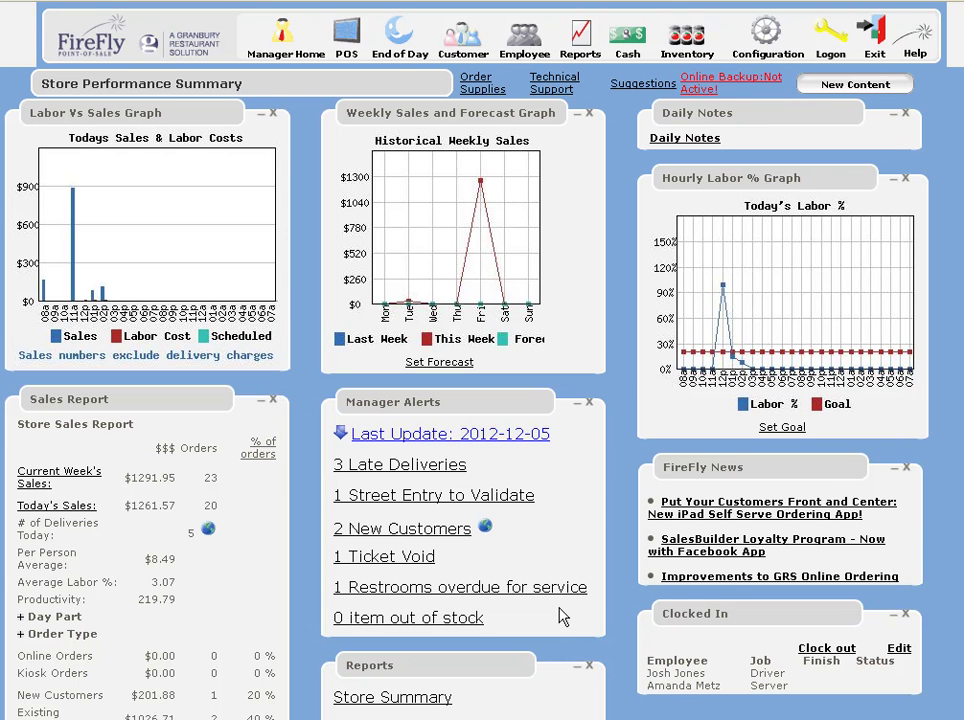
Step: Open the End of Day checklist listing the seven incomplete closing items
click(399, 38)
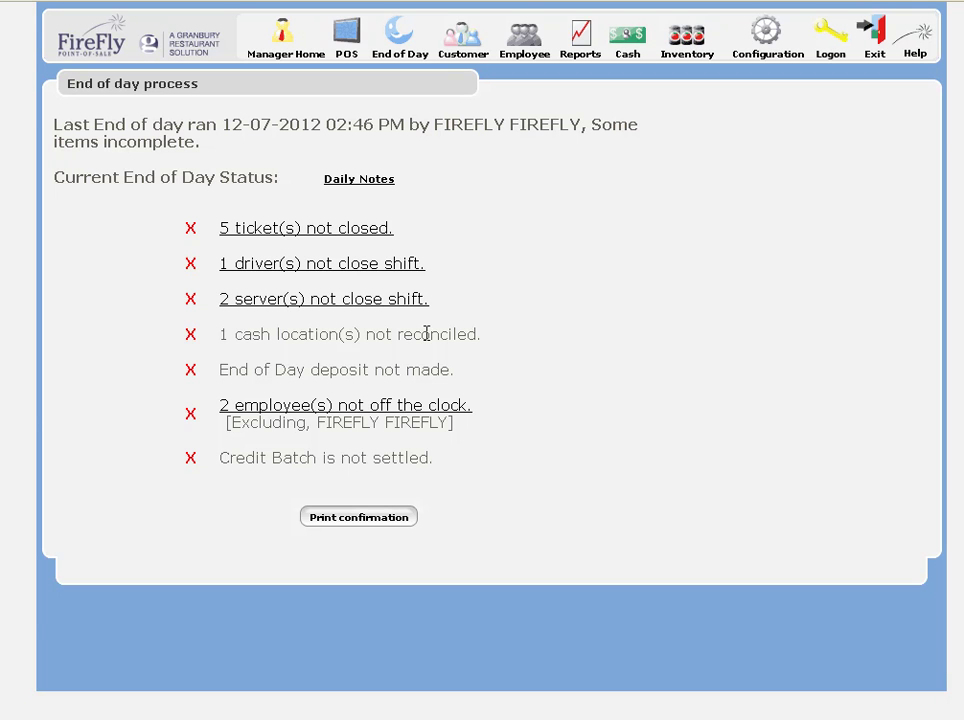
Step: Load pick-up ticket #1 from the open tickets and pay it with $20 cash
click(276, 230)
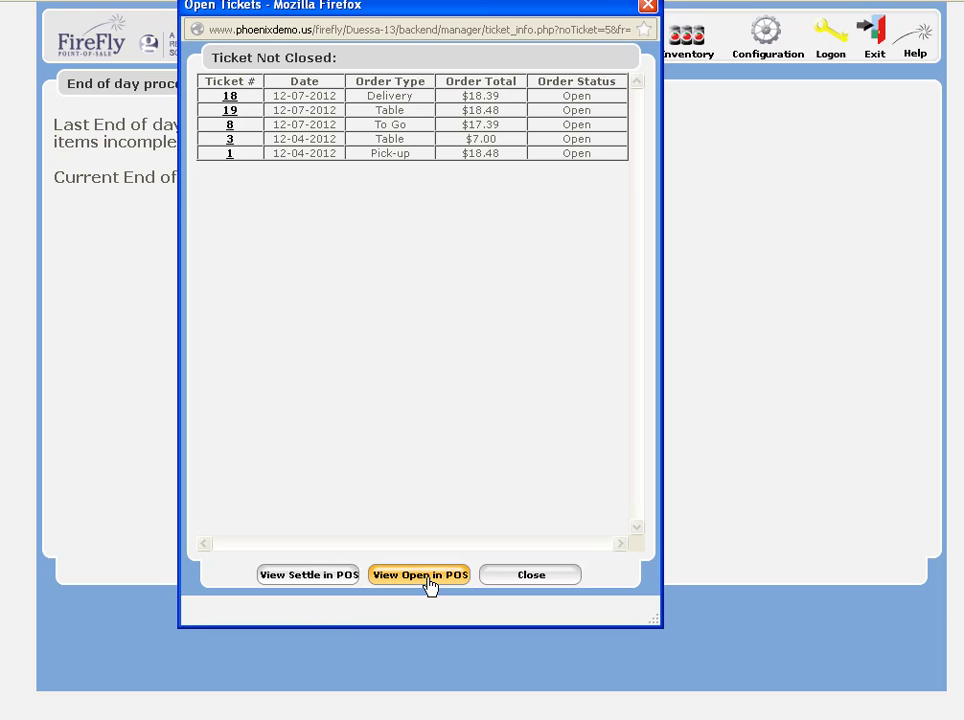
click(427, 578)
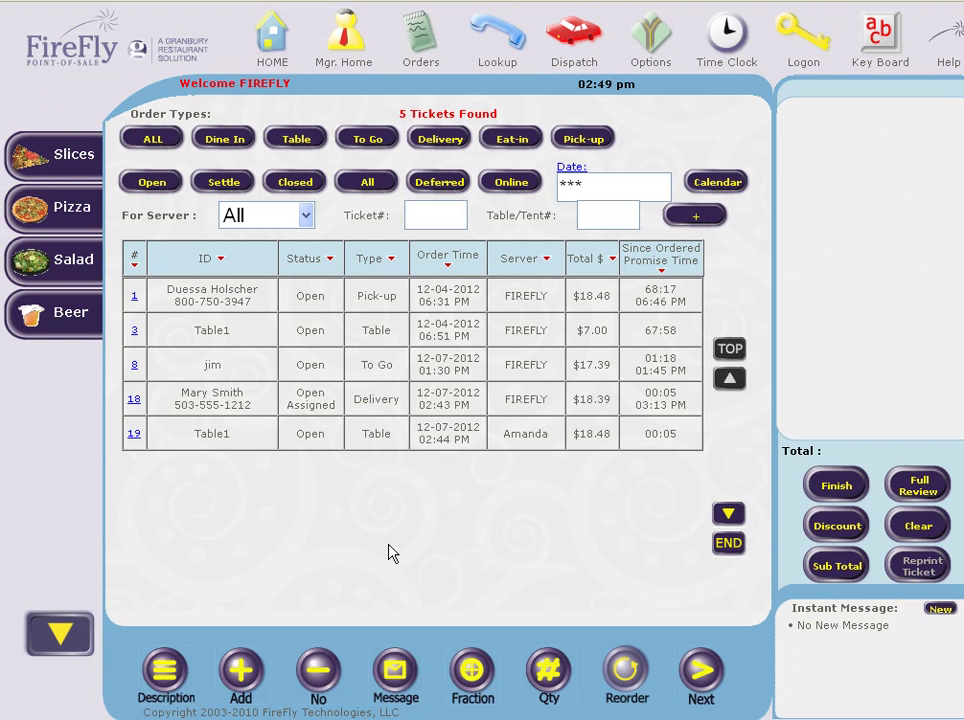
click(369, 296)
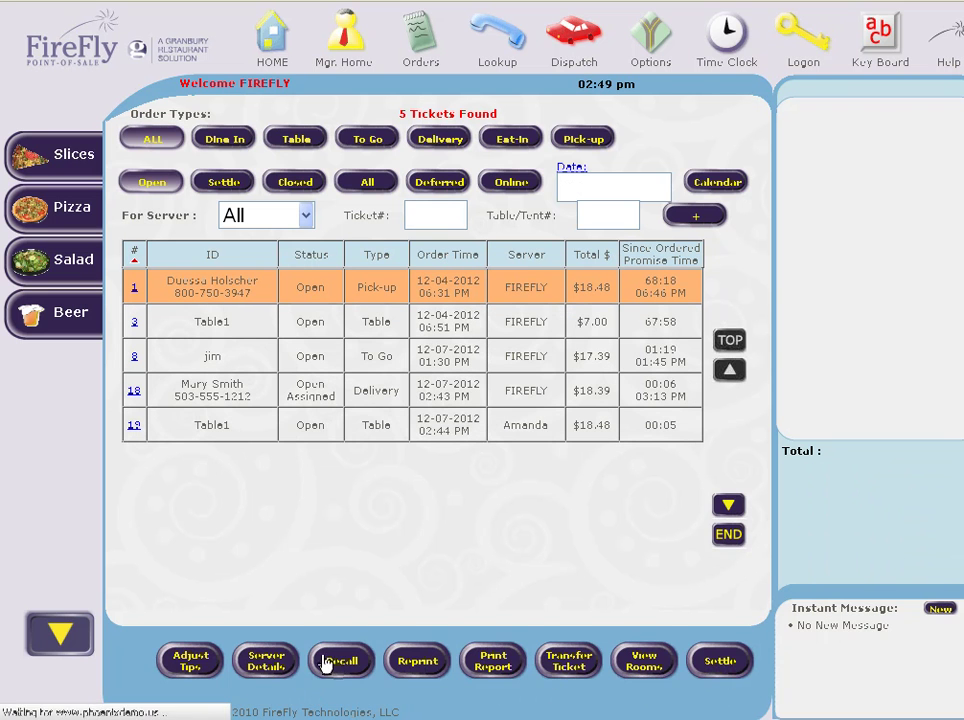
click(330, 662)
click(836, 485)
click(172, 390)
click(172, 390)
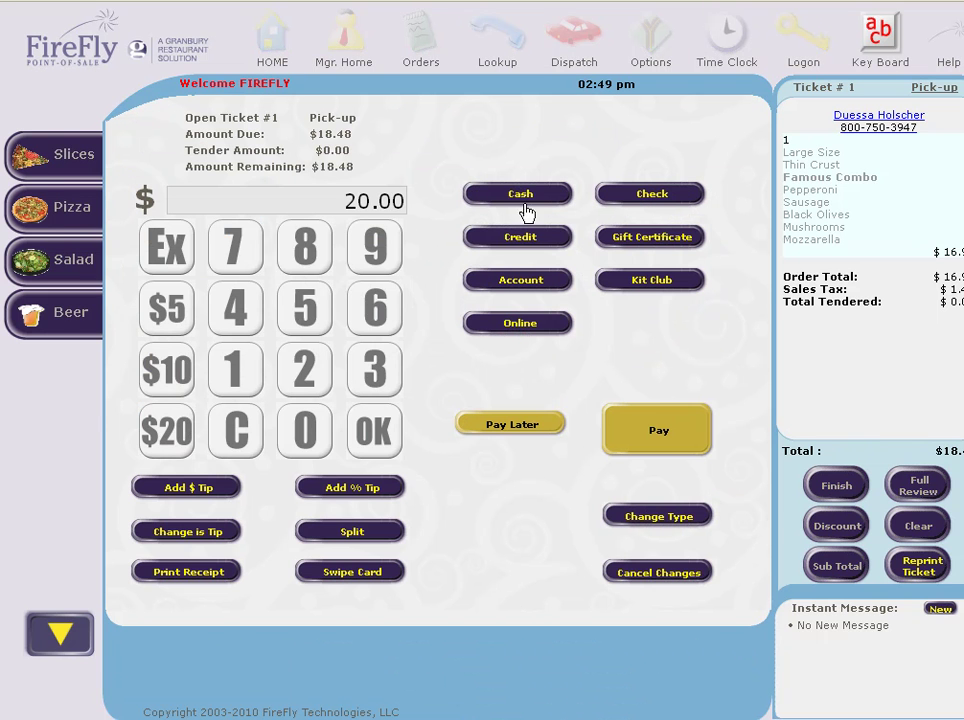
click(530, 196)
click(662, 446)
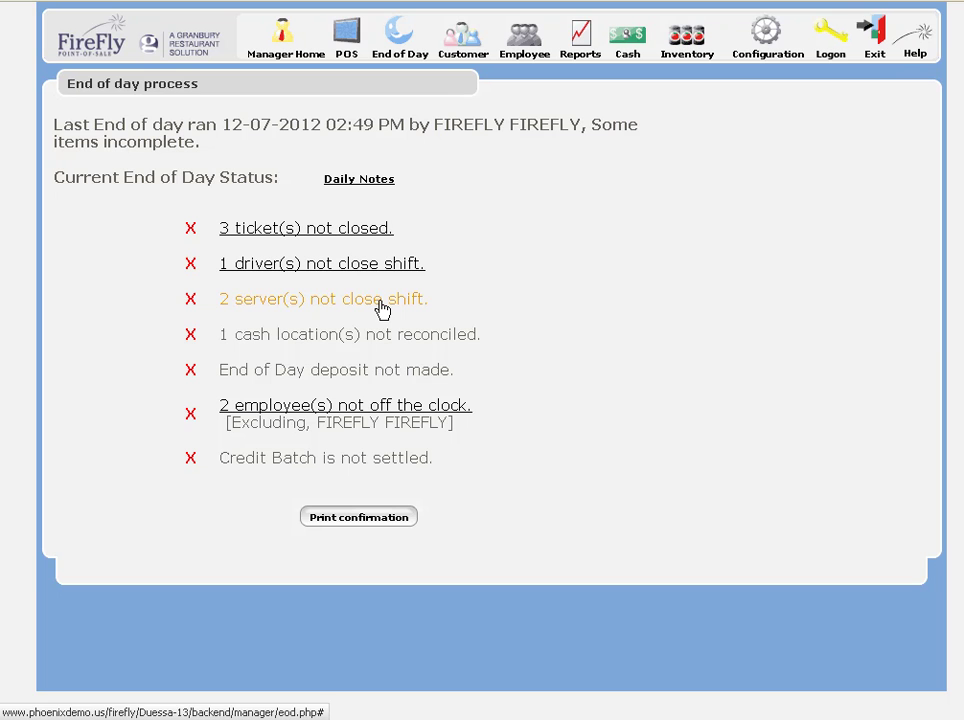
Step: Review the lists of drivers and servers still on shift, dismissing each
click(312, 268)
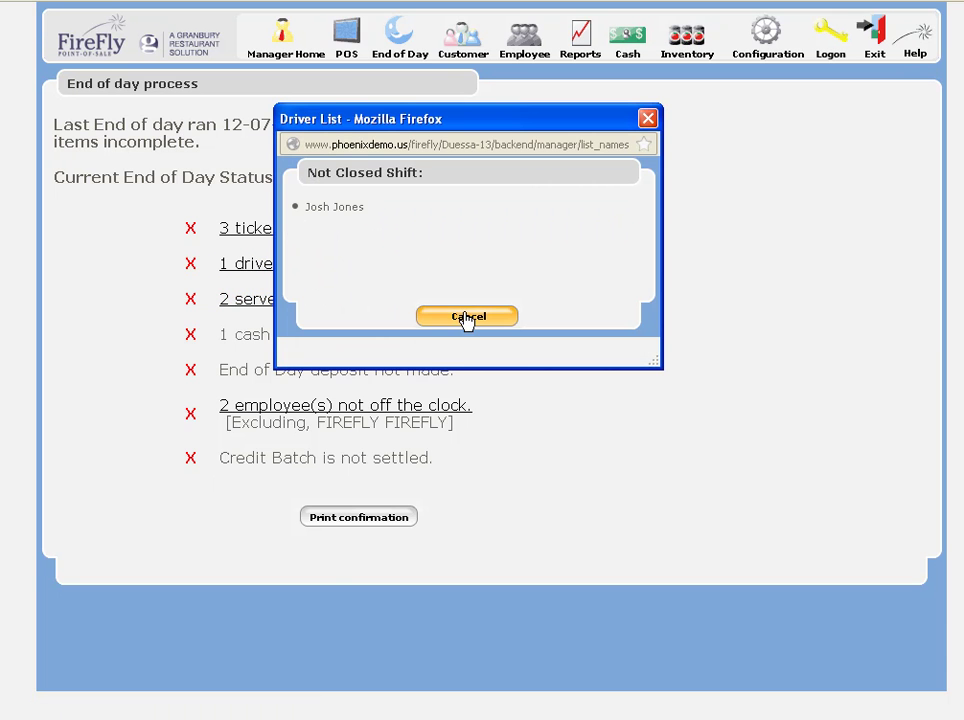
click(466, 318)
click(328, 313)
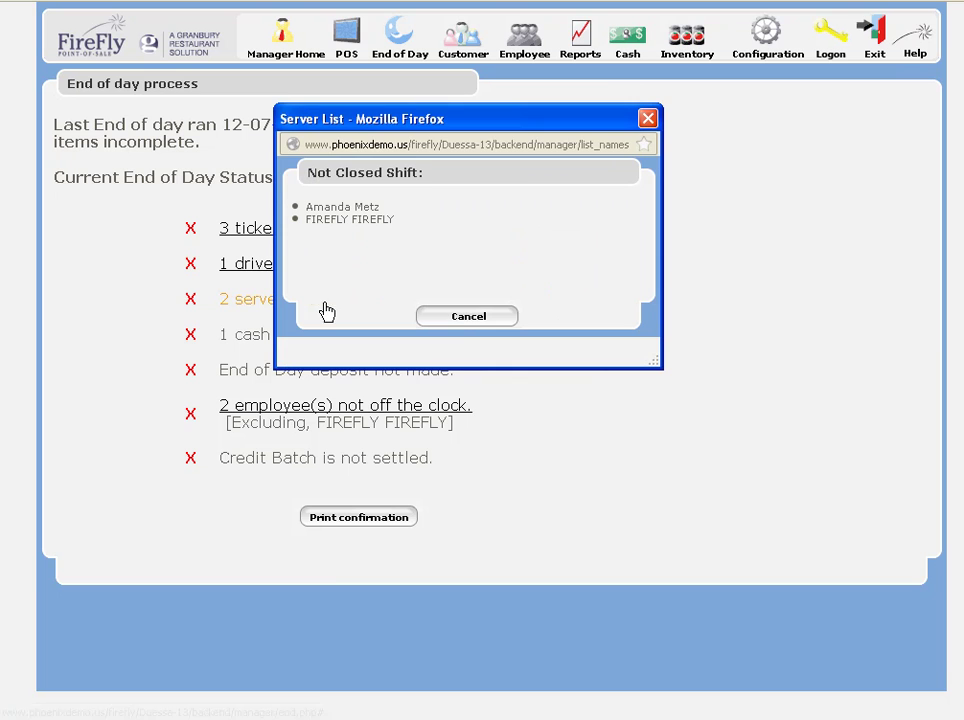
click(462, 320)
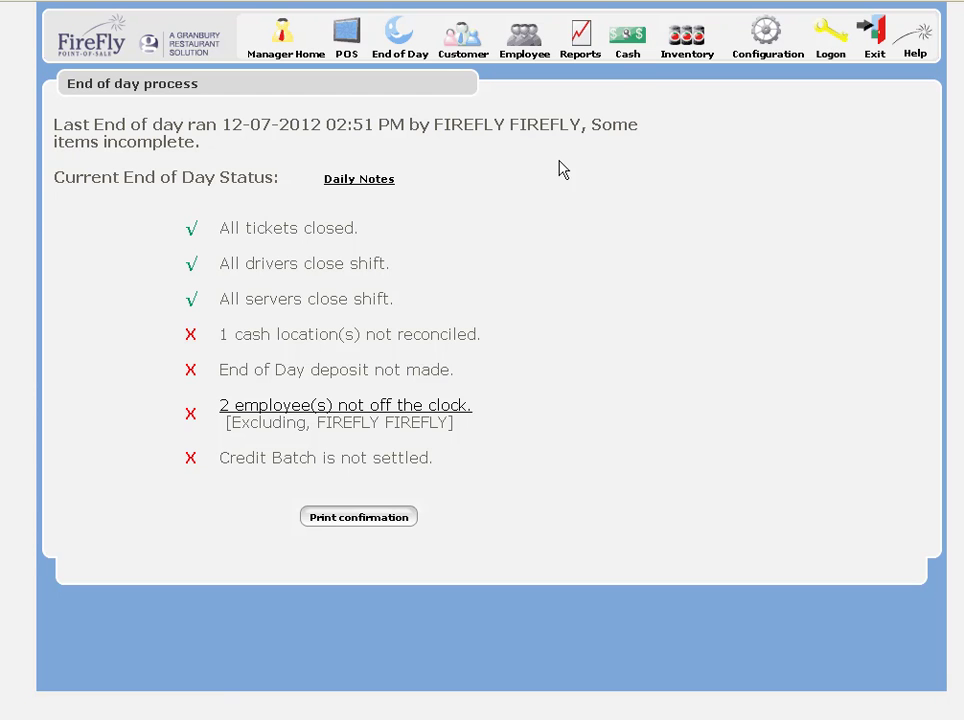
Step: Close Cash Left with a $100.00 starting balance and transfer its takings to Main Safe
click(627, 45)
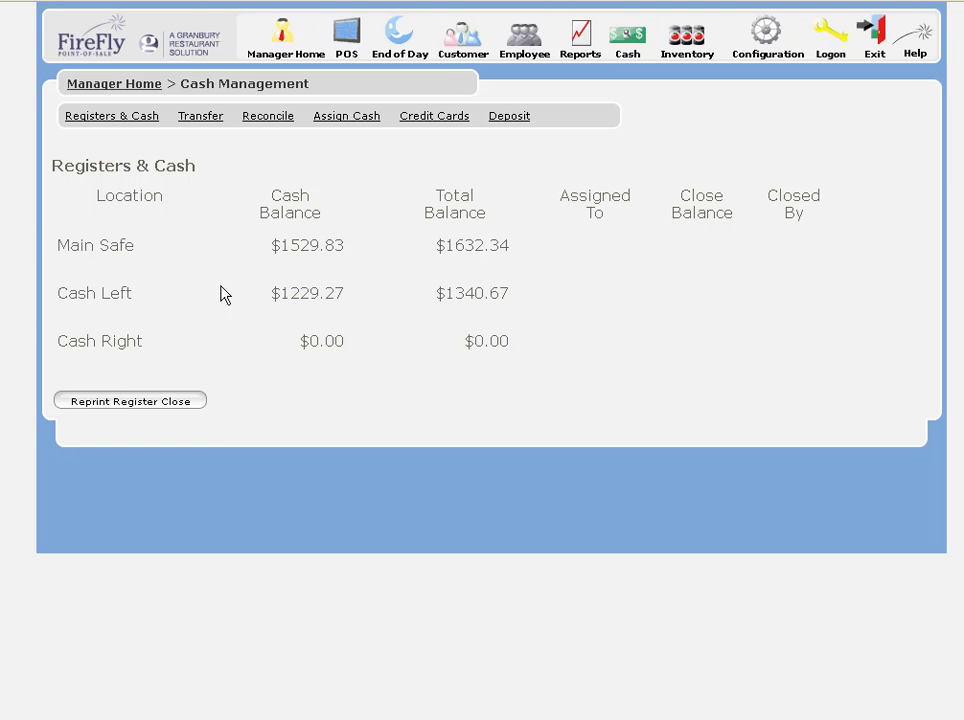
click(268, 117)
click(440, 203)
click(462, 256)
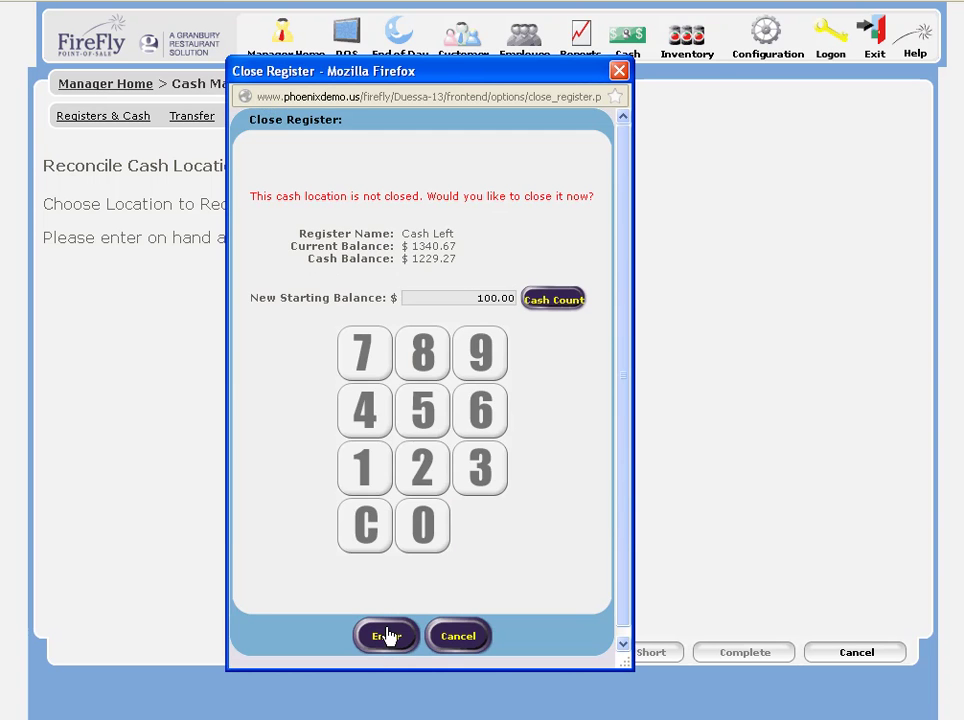
click(387, 636)
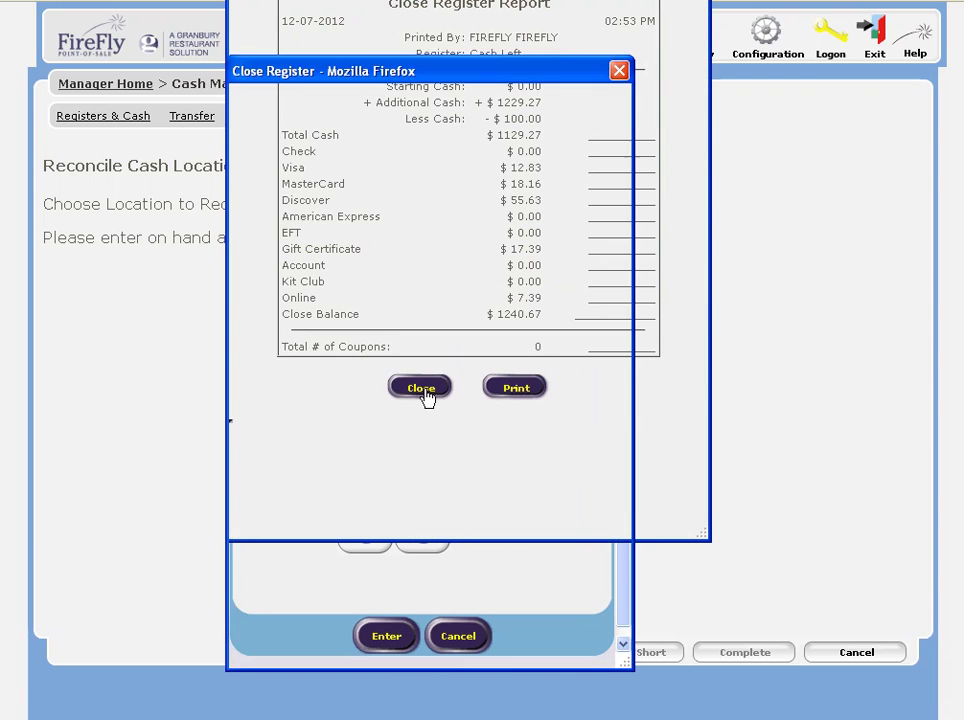
click(421, 390)
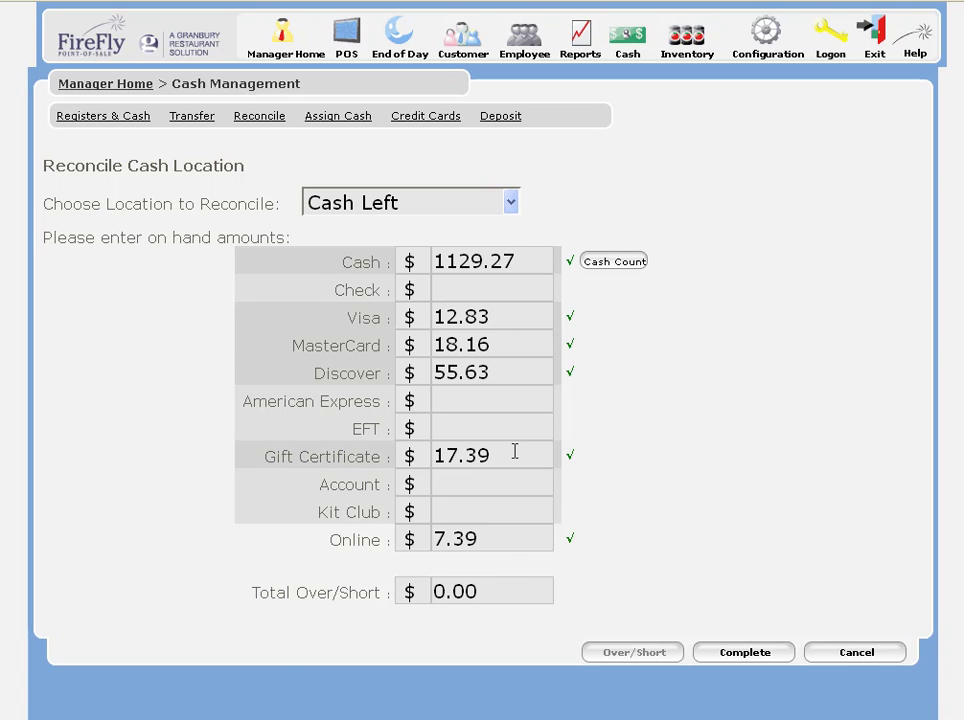
click(746, 664)
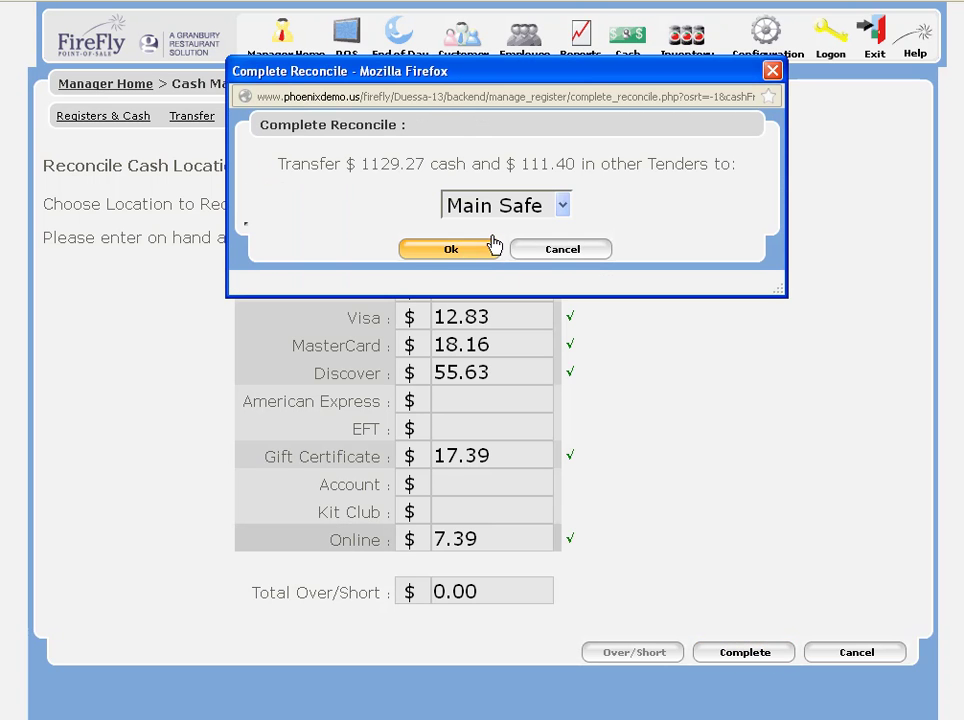
click(449, 250)
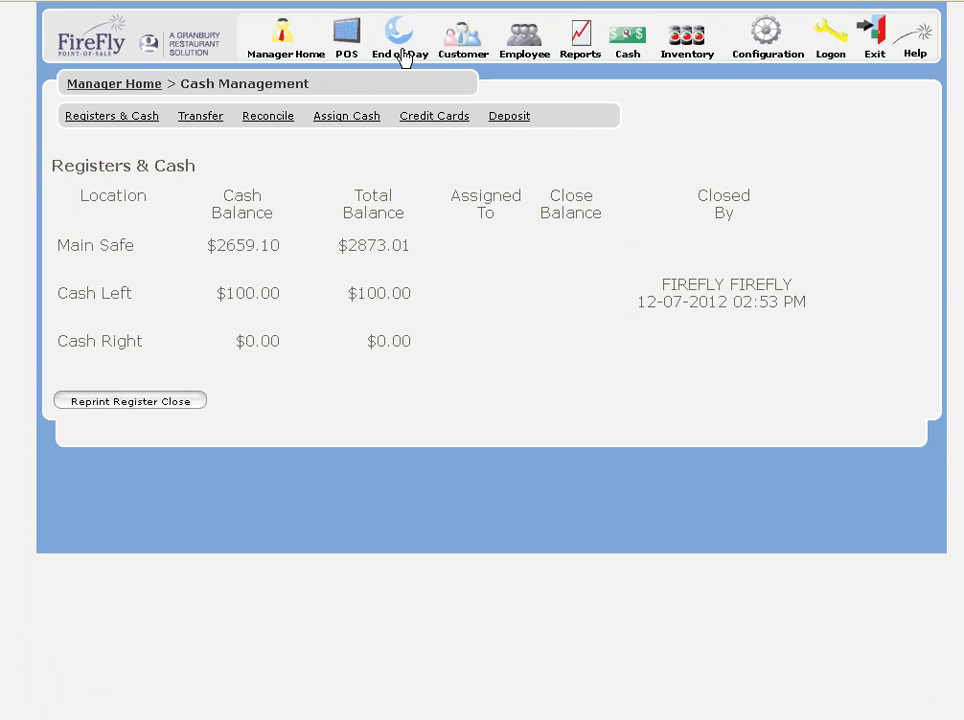
Step: Go back to the End of Day checklist to see cash locations reconciled
click(398, 34)
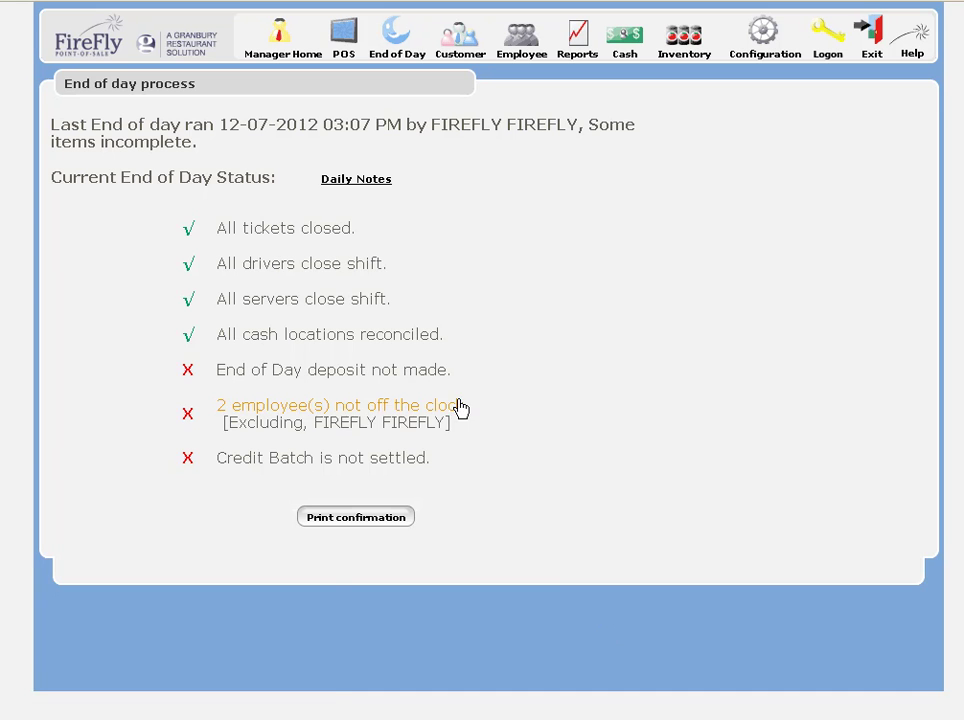
Step: Enter a $367.79 cash amount on the bank deposit form and save it
click(621, 44)
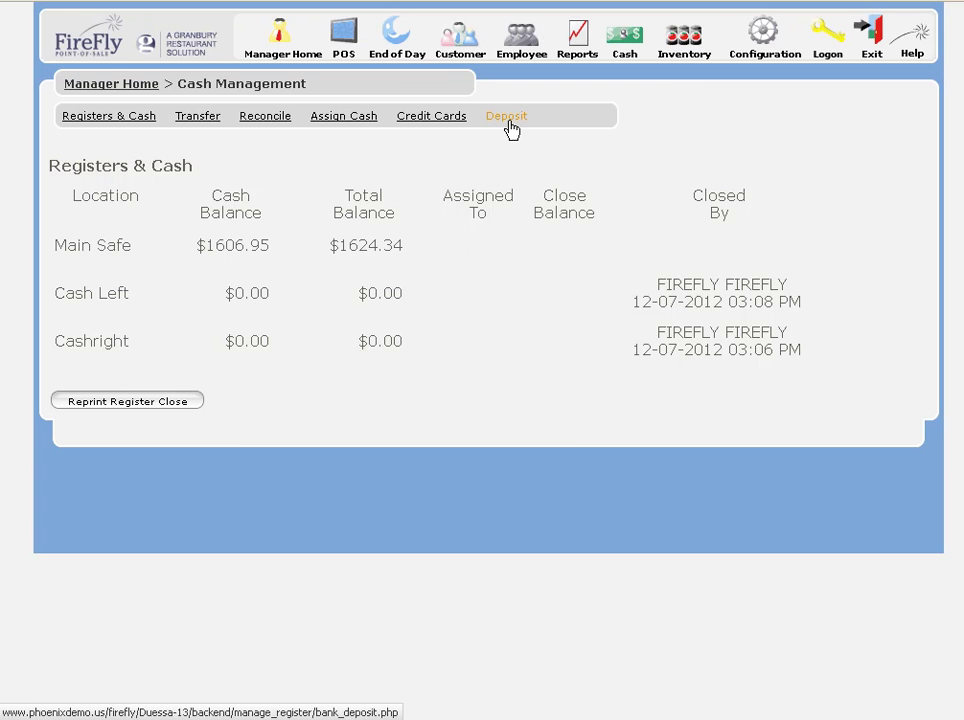
click(510, 124)
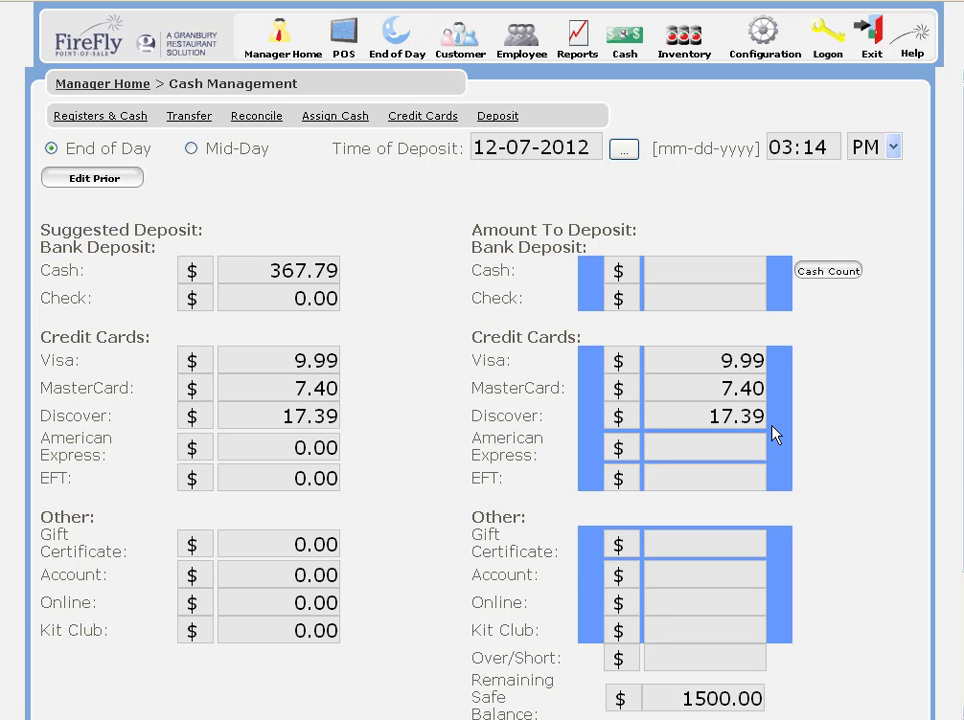
click(706, 264)
click(818, 275)
click(252, 90)
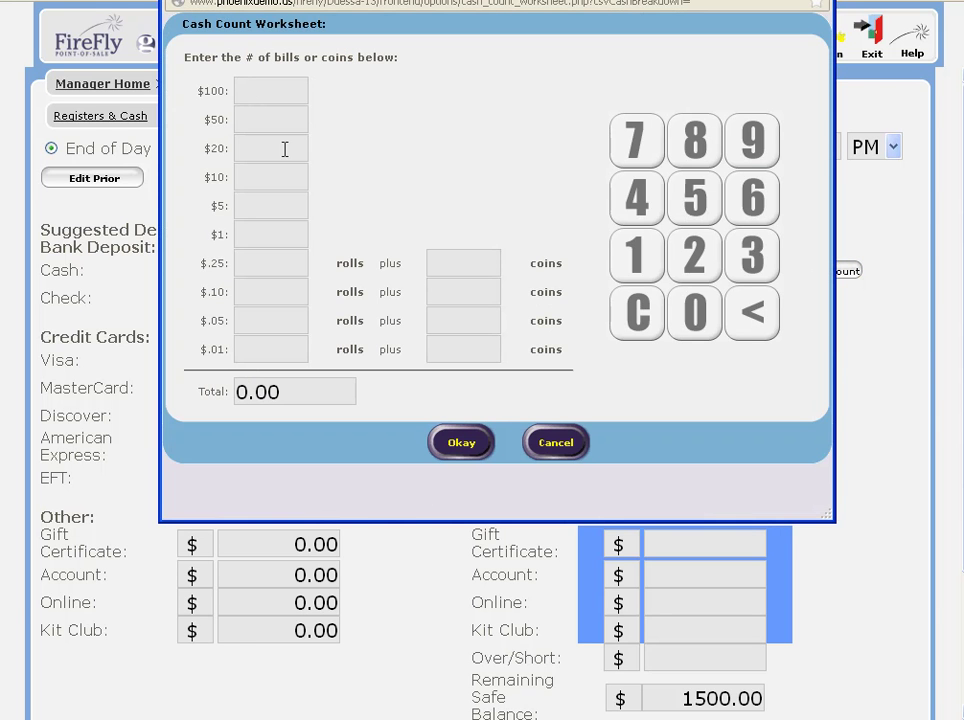
click(557, 443)
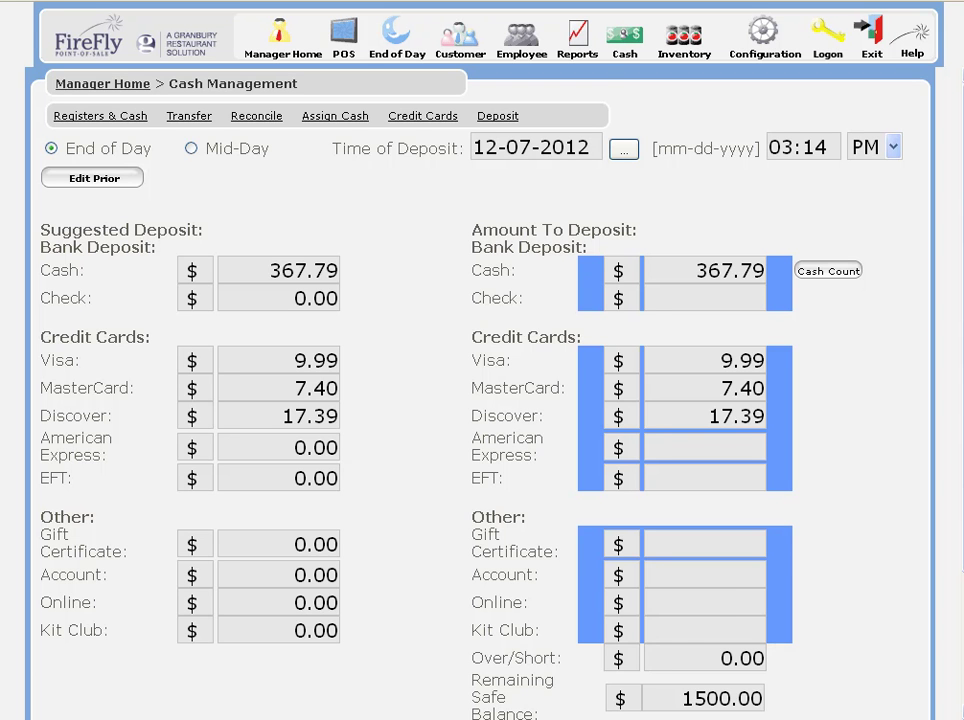
drag(466, 478, 716, 718)
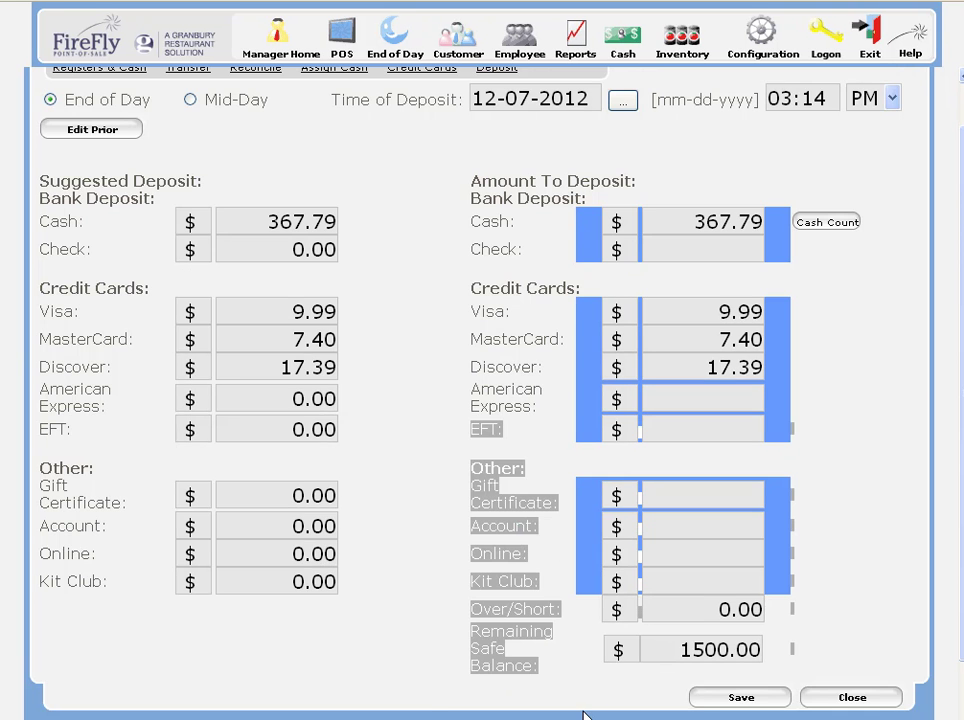
click(740, 698)
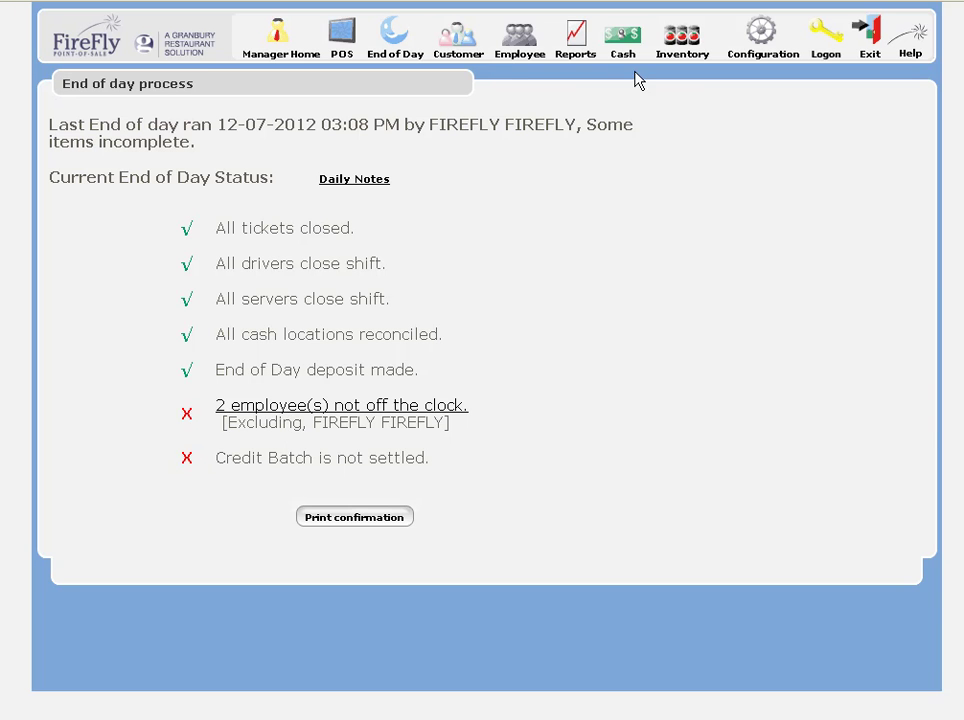
Step: Run Daily Close on the unsettled $34.78 credit card batch
click(621, 40)
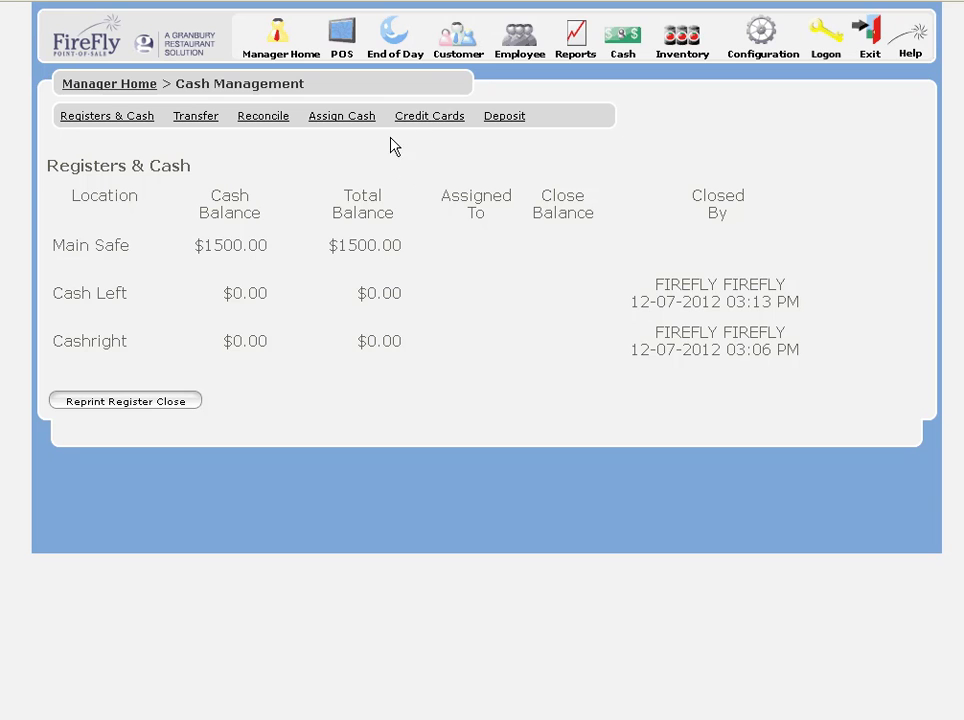
click(429, 117)
click(466, 325)
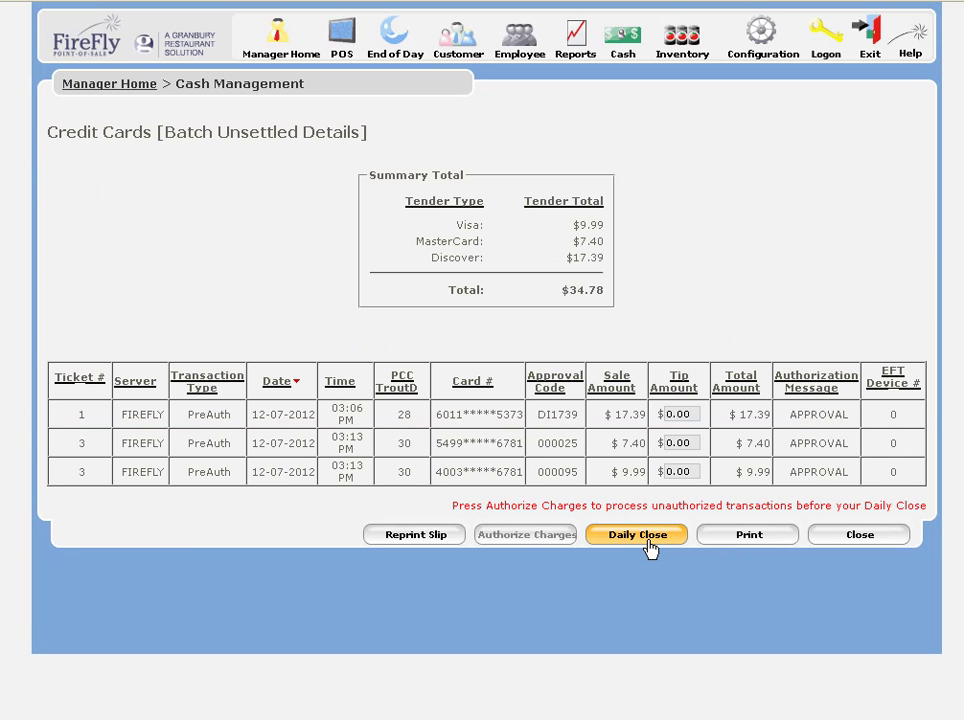
click(645, 538)
Step: Clock out the two employees shown on the On The Clock report
click(340, 410)
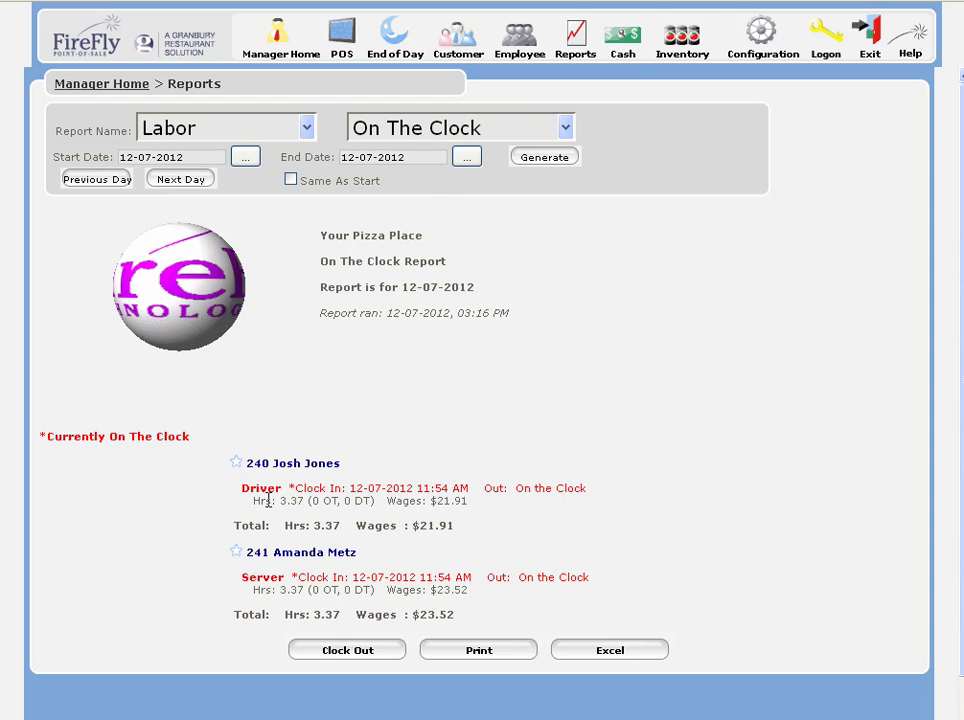
click(314, 655)
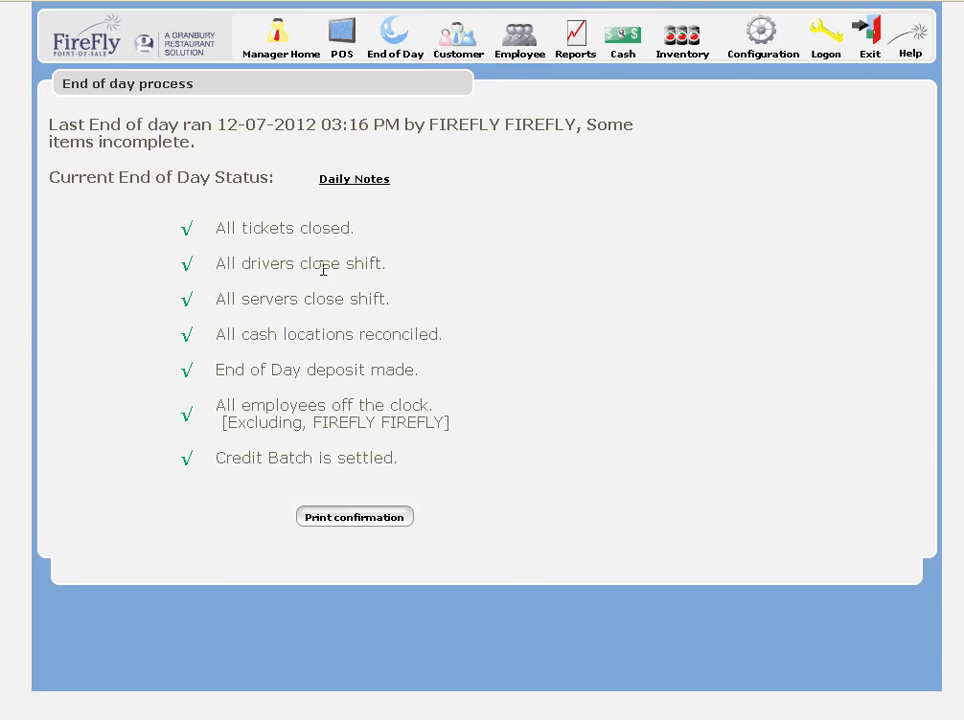
click(358, 181)
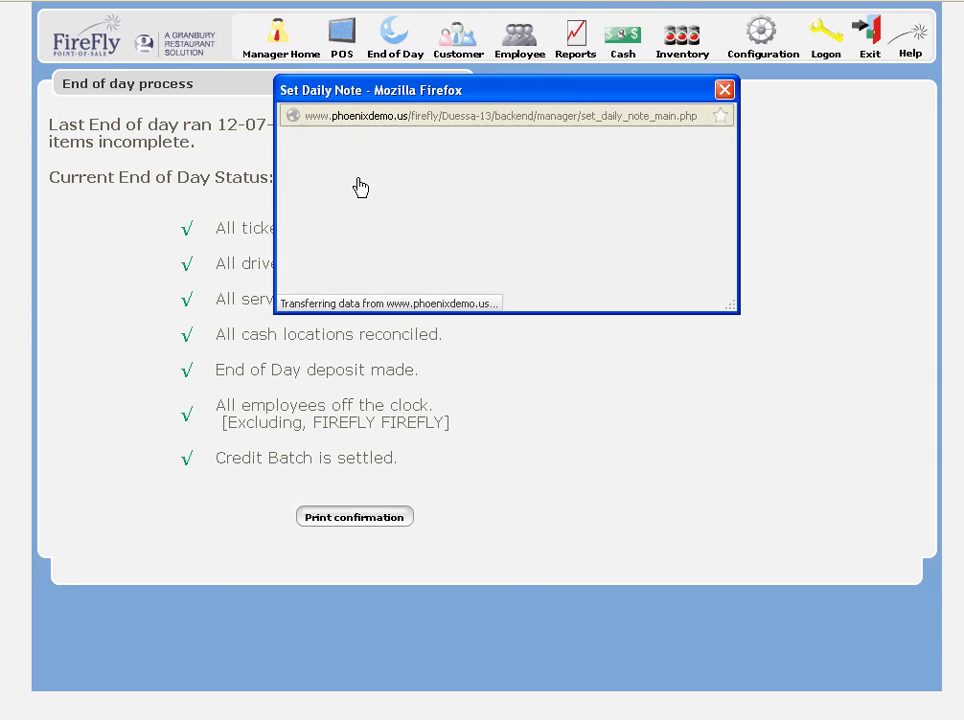
click(423, 179)
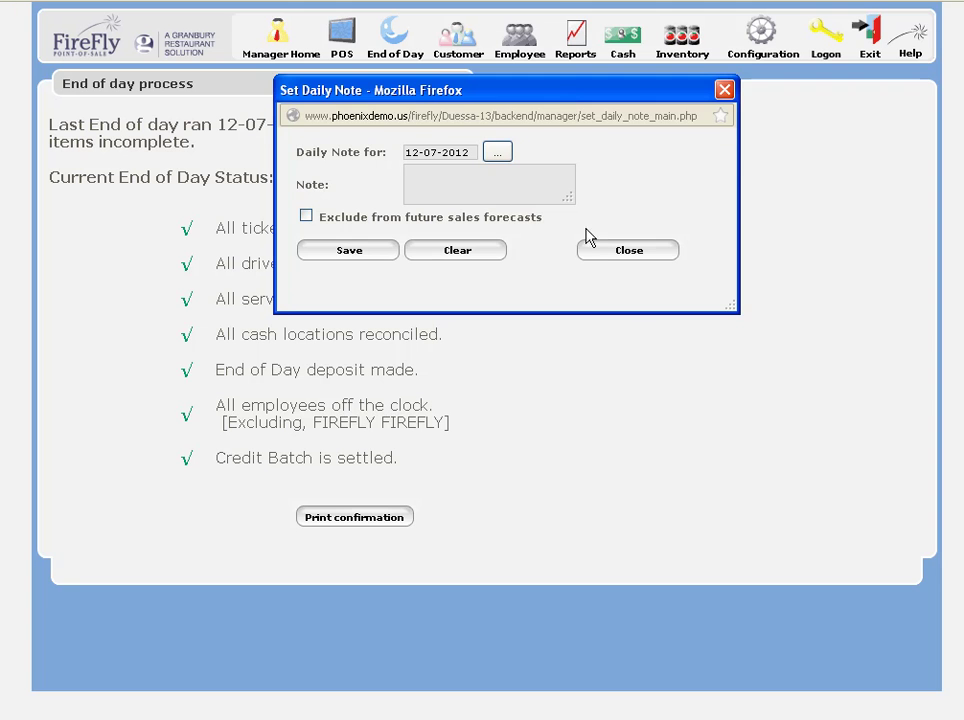
Step: Discard the daily note, confirm the End of Day, and dismiss the no-printer alert
click(613, 256)
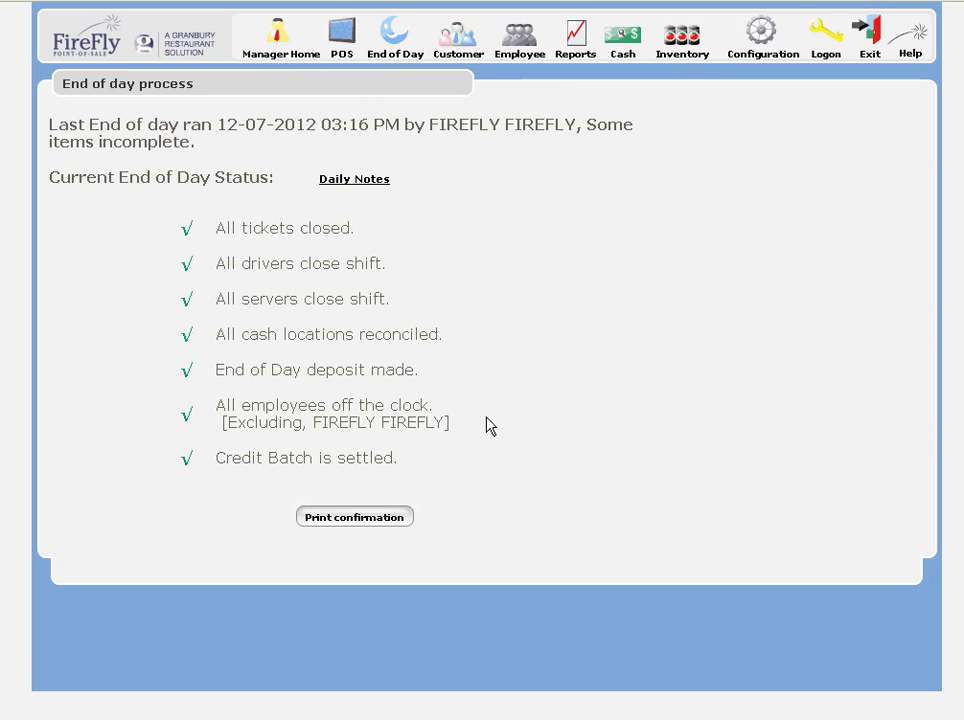
click(354, 518)
click(516, 310)
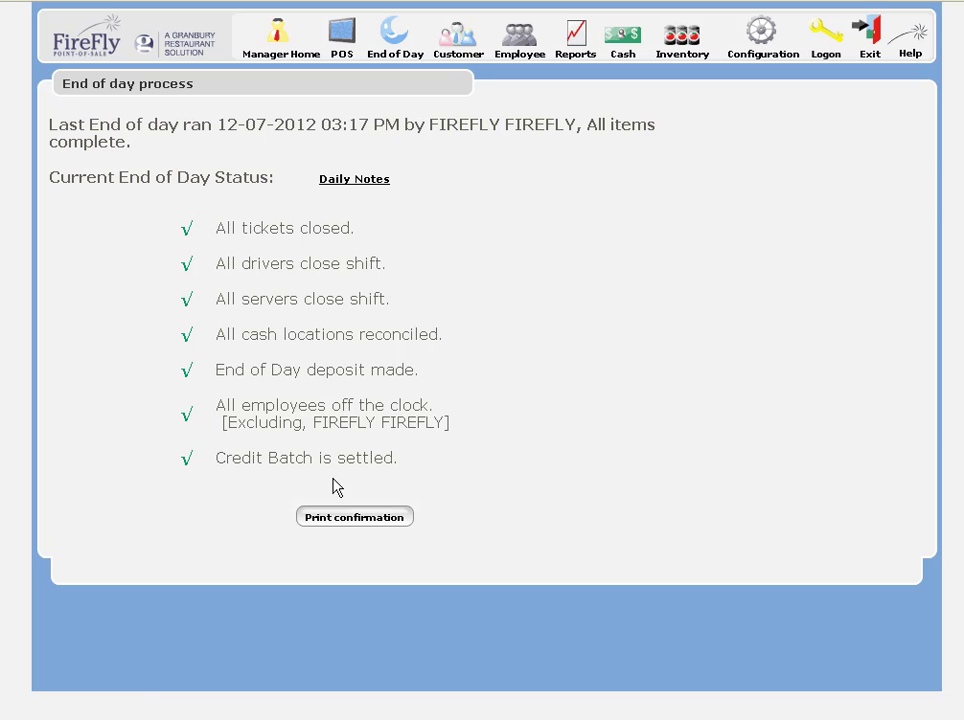